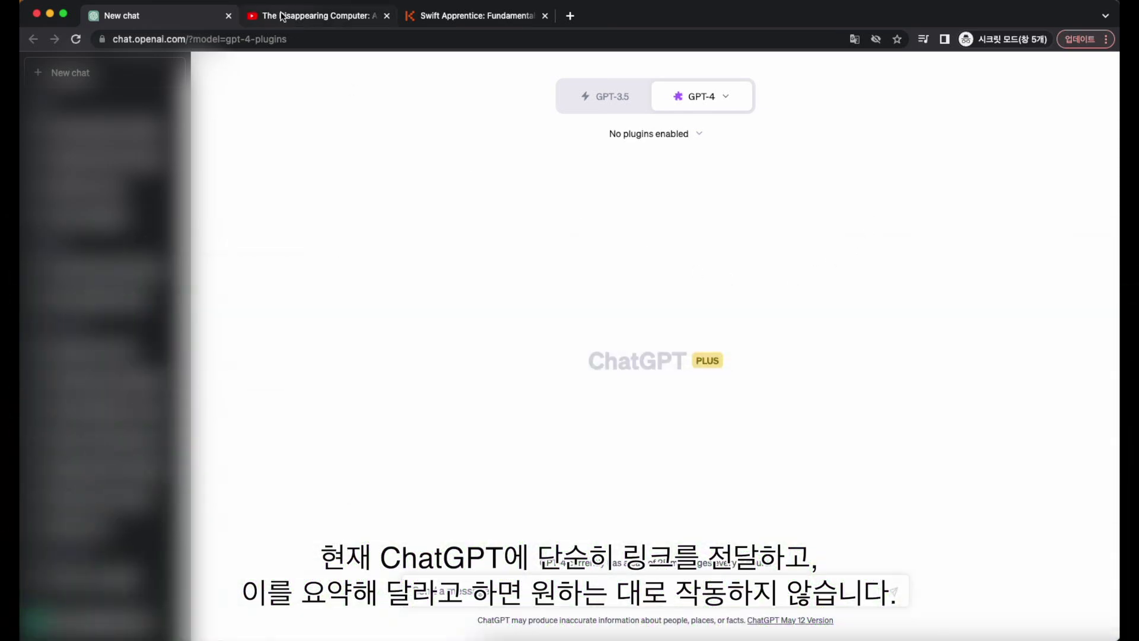
# Step: Copy the URL of the TED video "The Disappearing Computer" from its YouTube page
pyautogui.click(285, 16)
pyautogui.rightClick(445, 249)
pyautogui.click(511, 303)
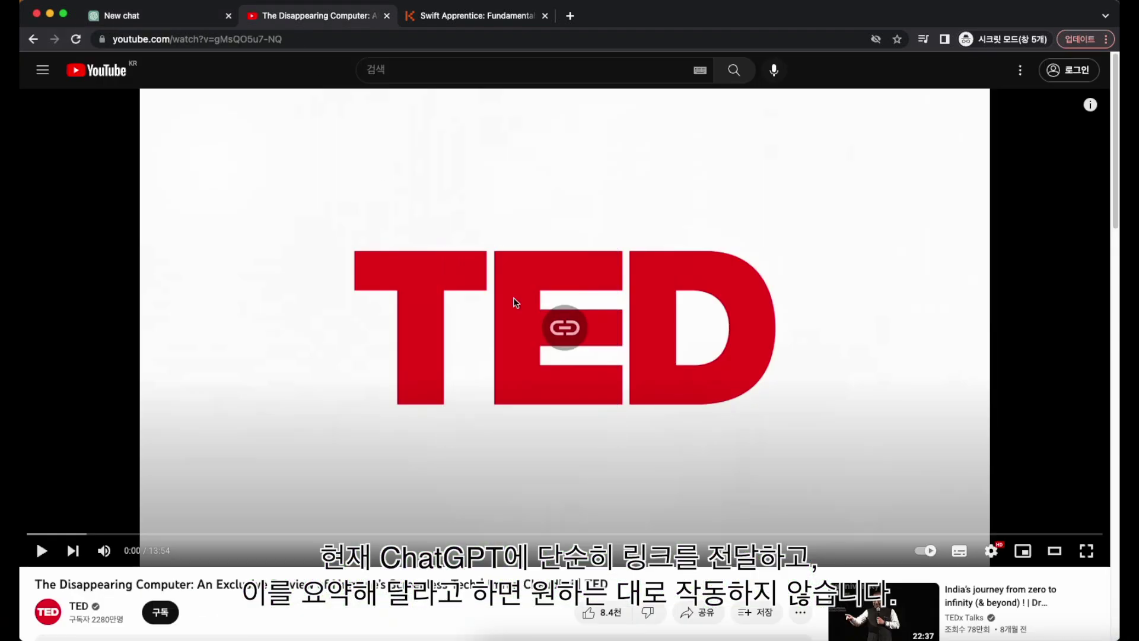
pyautogui.click(140, 15)
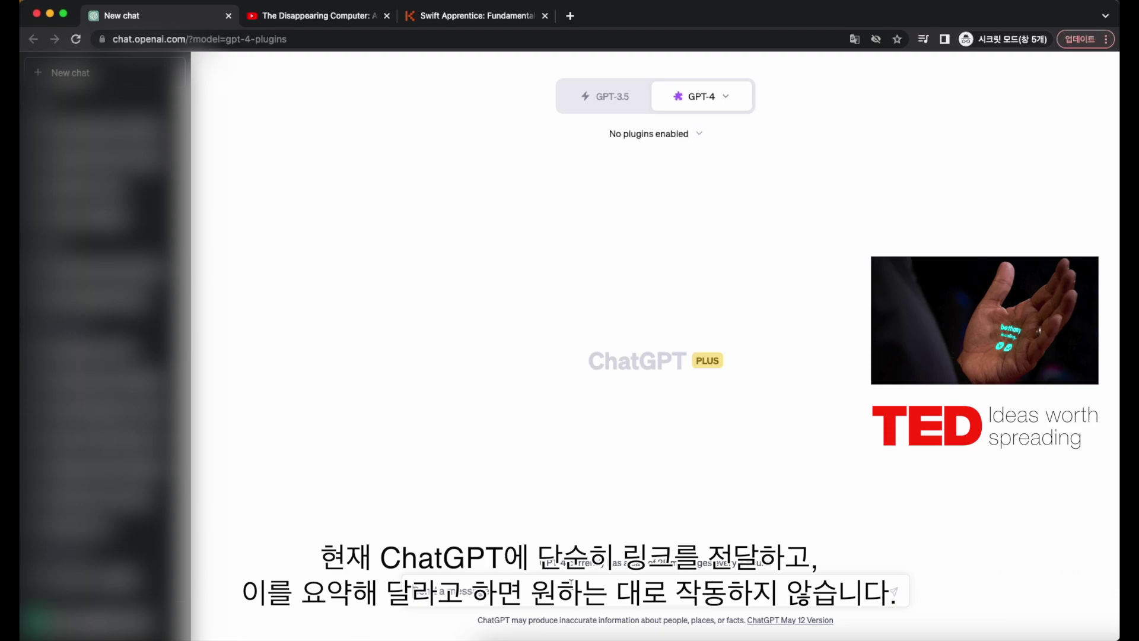
pyautogui.hotkey('shift', 'Return')
pyautogui.write('plea')
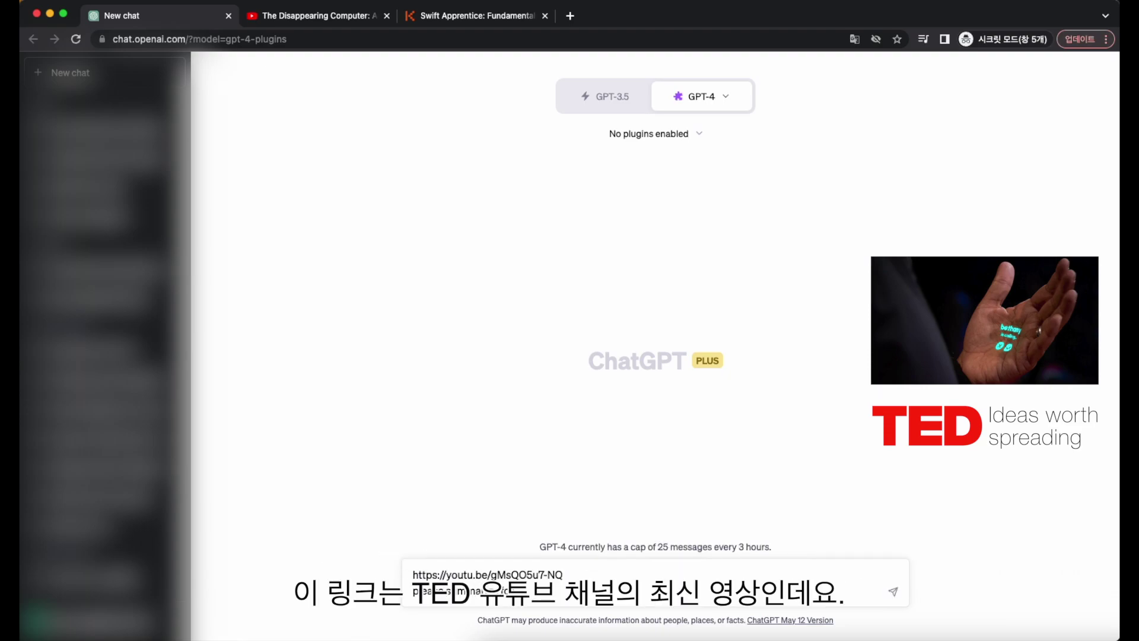
pyautogui.write('se summarize for me')
pyautogui.press('Return')
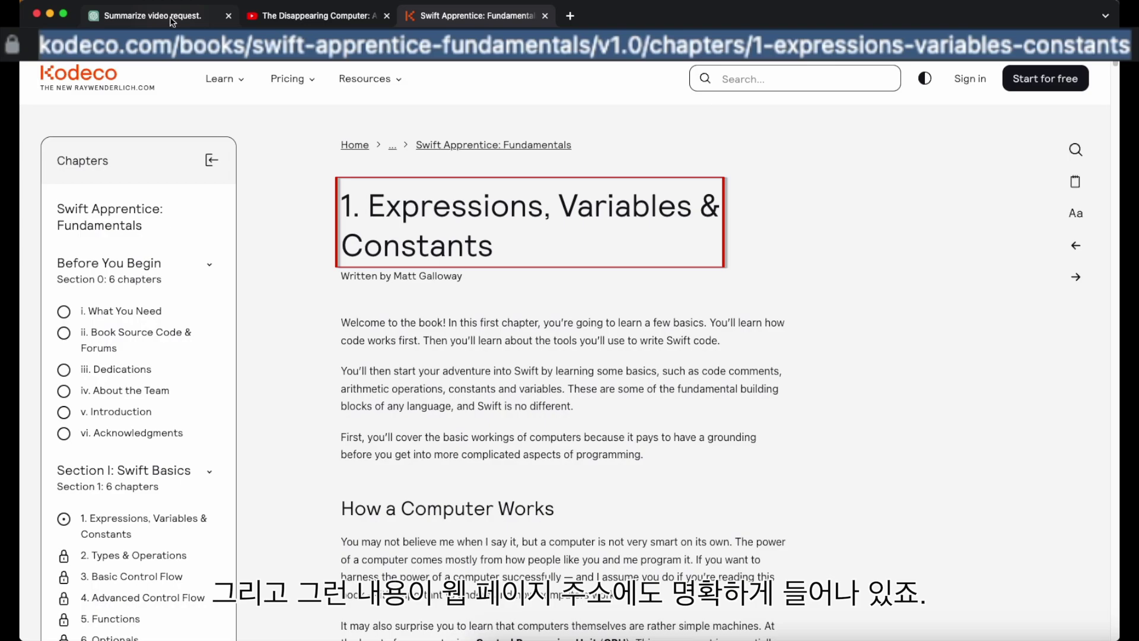
# Step: In the same ChatGPT conversation, ask for a summary of Kodeco's Swift Apprentice chapter "1-expressions-variables-constants" by sending its URL
pyautogui.click(172, 21)
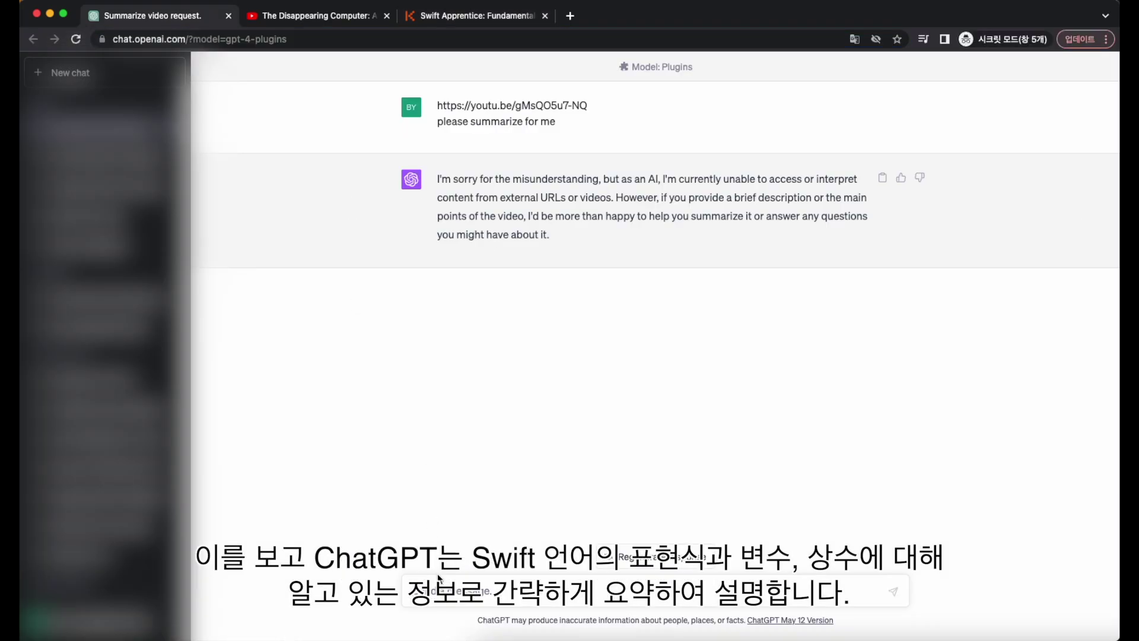
pyautogui.write('https://www.kodeco.com/books/swift-apprentice-fundamentals/v1.0/chapters/1-expressions-variables-constants')
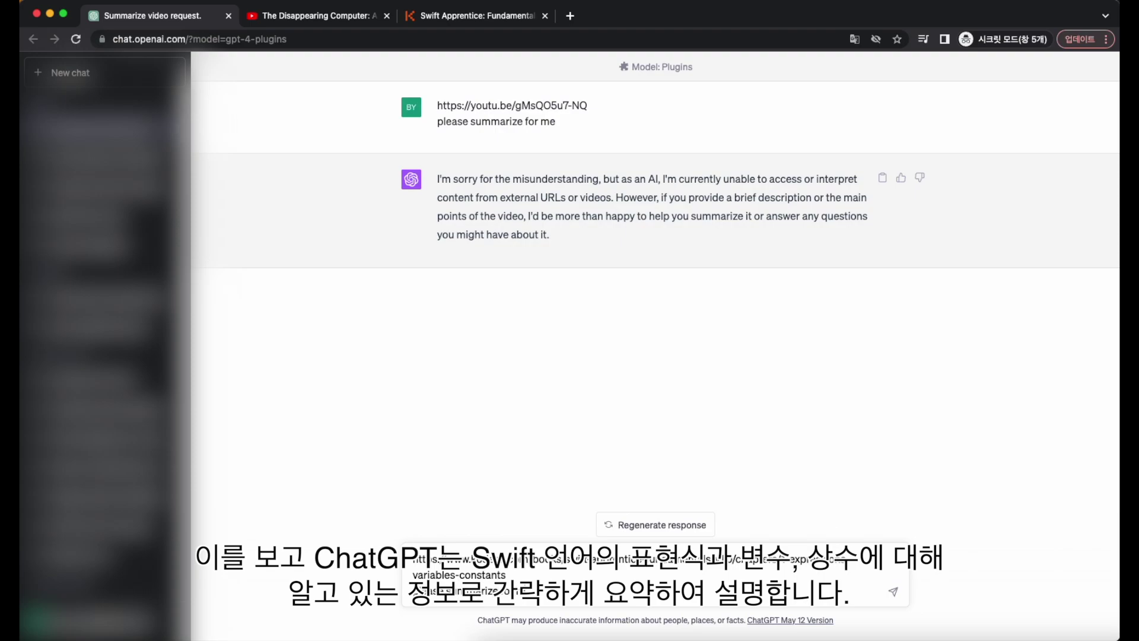
pyautogui.press('Return')
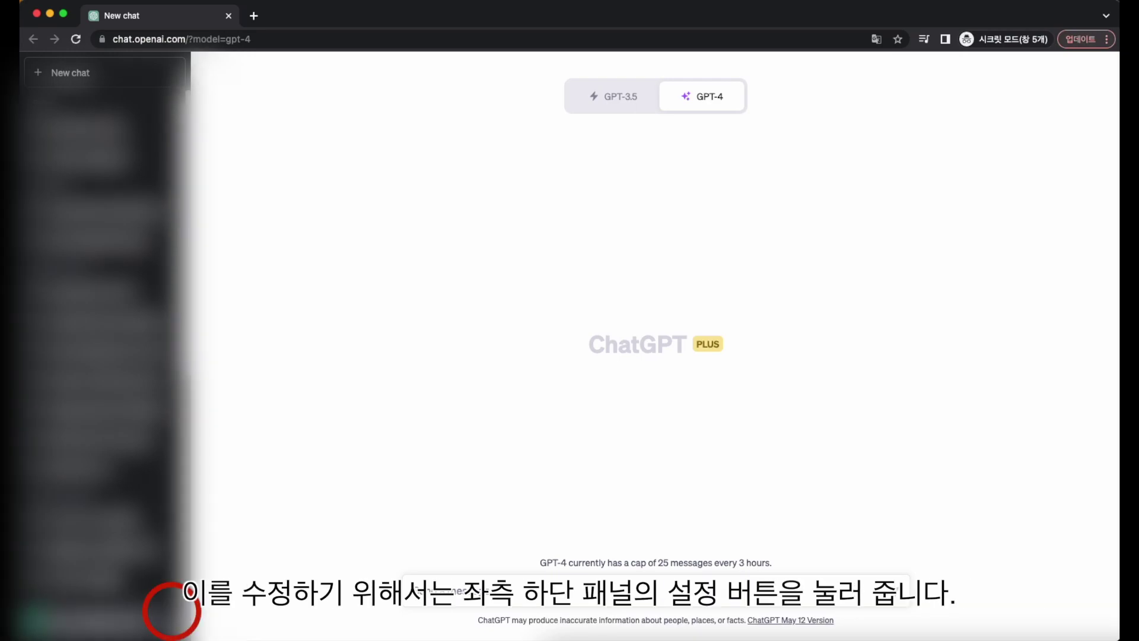
# Step: Enable the Plugins beta feature in the ChatGPT settings and switch the GPT-4 model from Default to Plugins
pyautogui.click(148, 620)
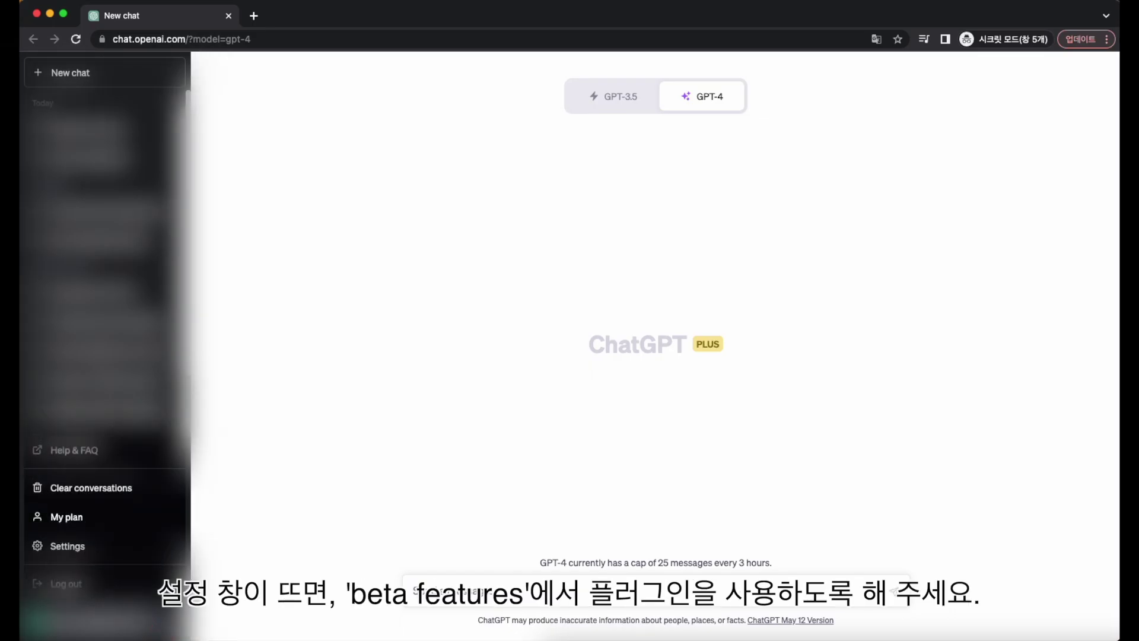
pyautogui.click(67, 546)
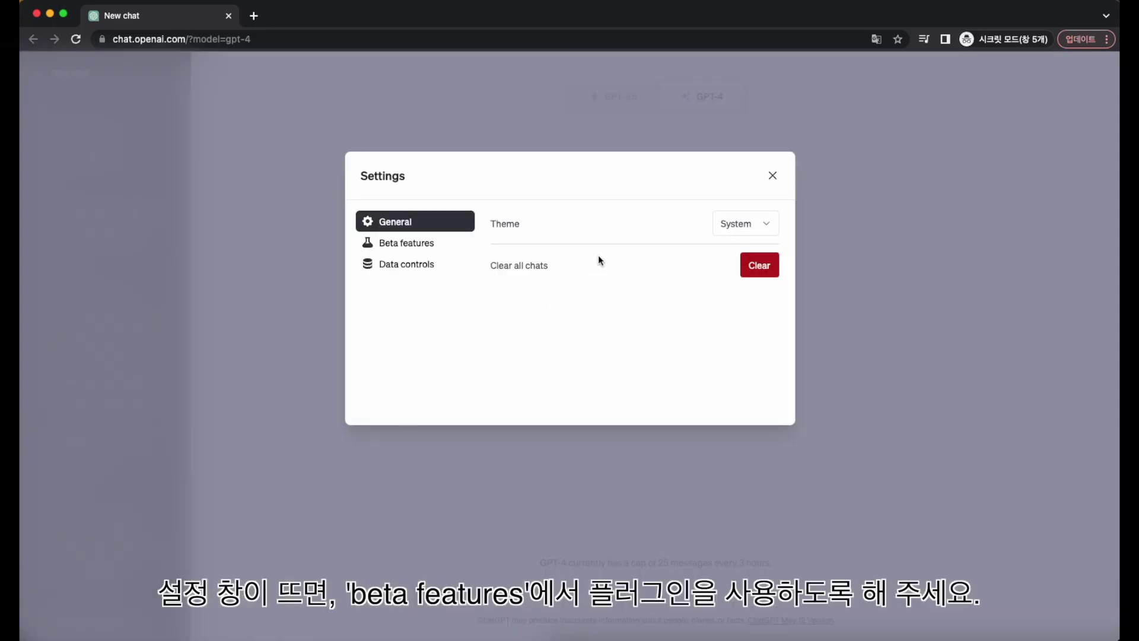
pyautogui.click(412, 248)
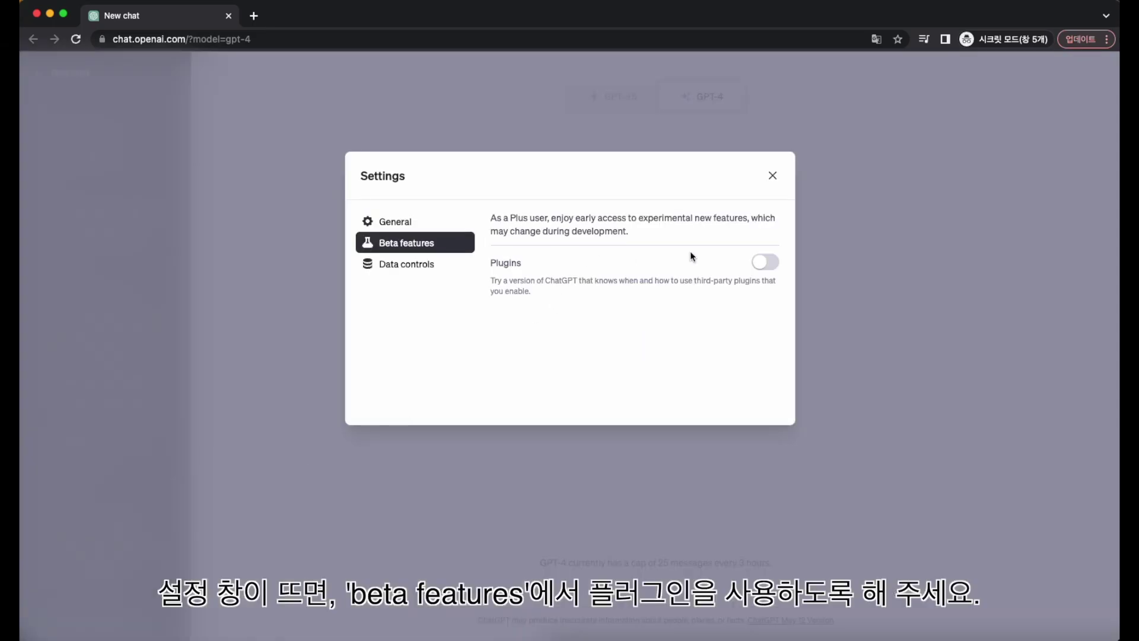
pyautogui.click(757, 268)
pyautogui.click(772, 176)
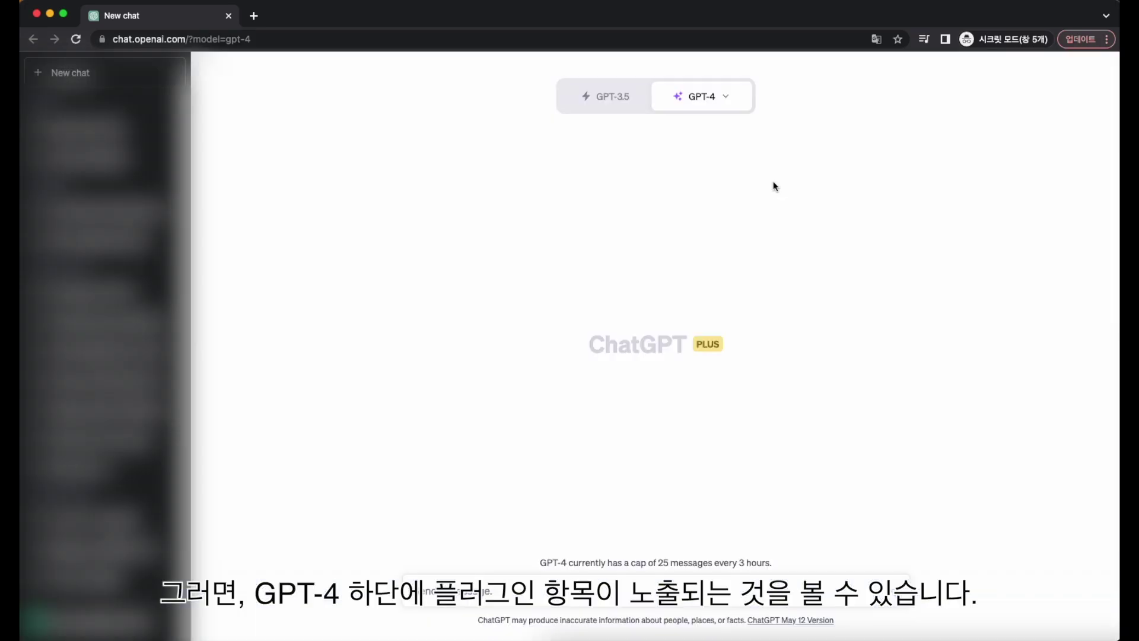
pyautogui.moveTo(722, 99)
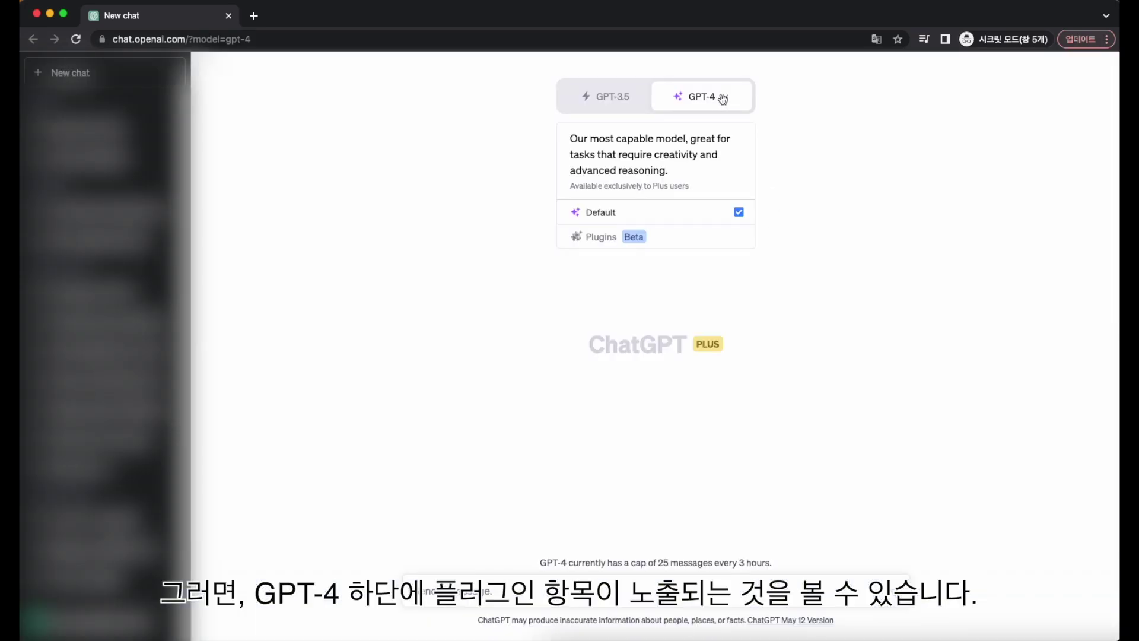
pyautogui.click(600, 237)
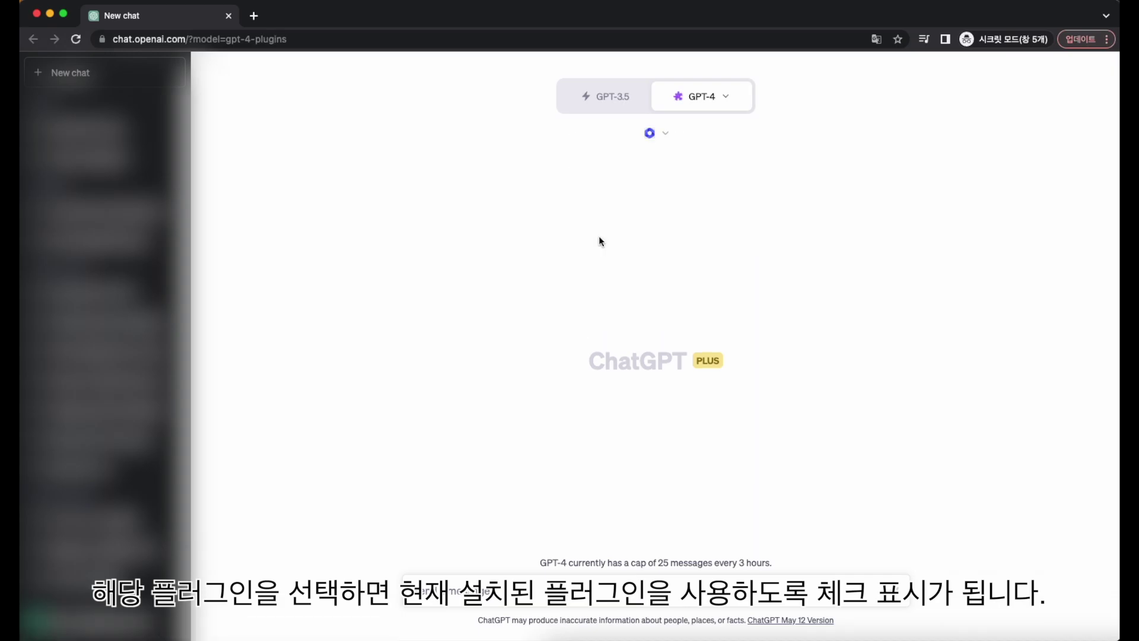
# Step: Install the Video Insights plugin from the Plugin store and close the store
pyautogui.click(664, 140)
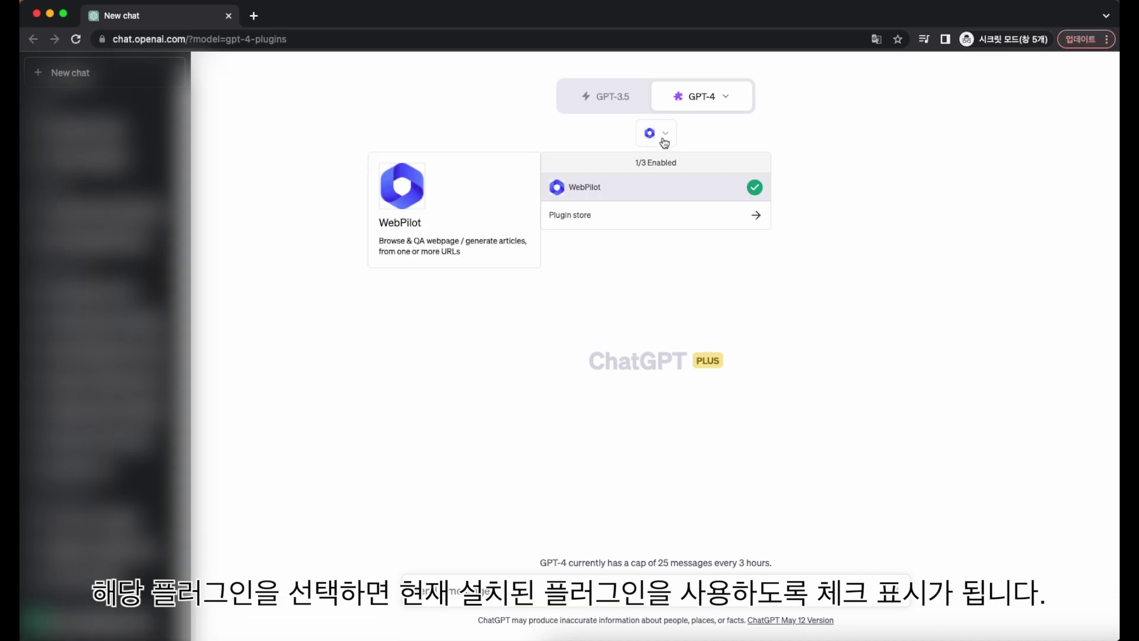
pyautogui.click(606, 214)
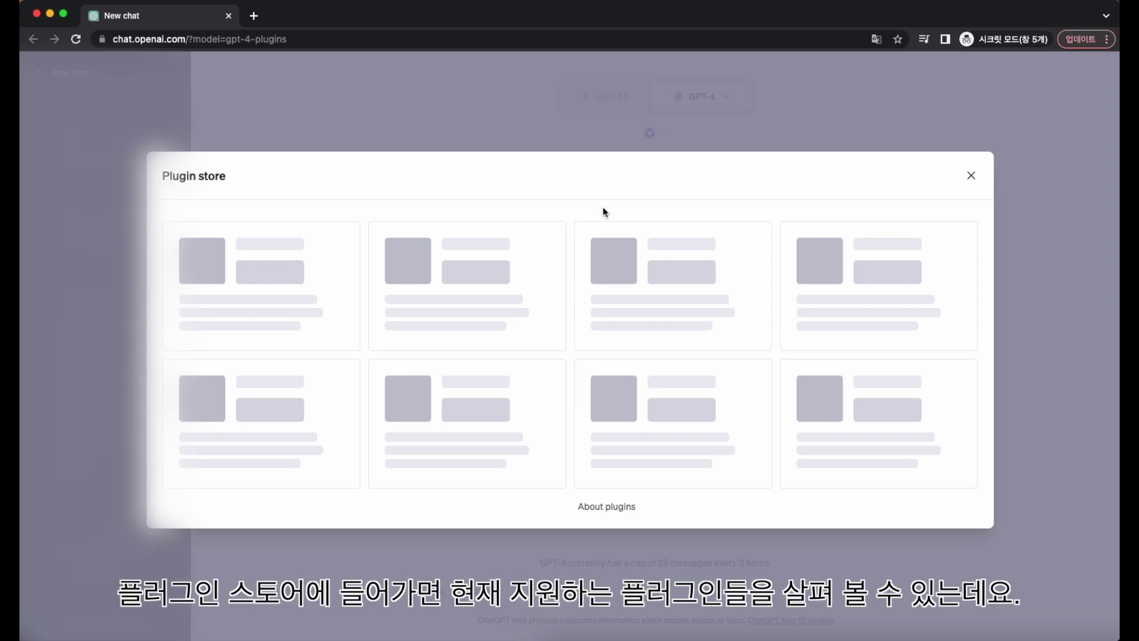
pyautogui.click(284, 447)
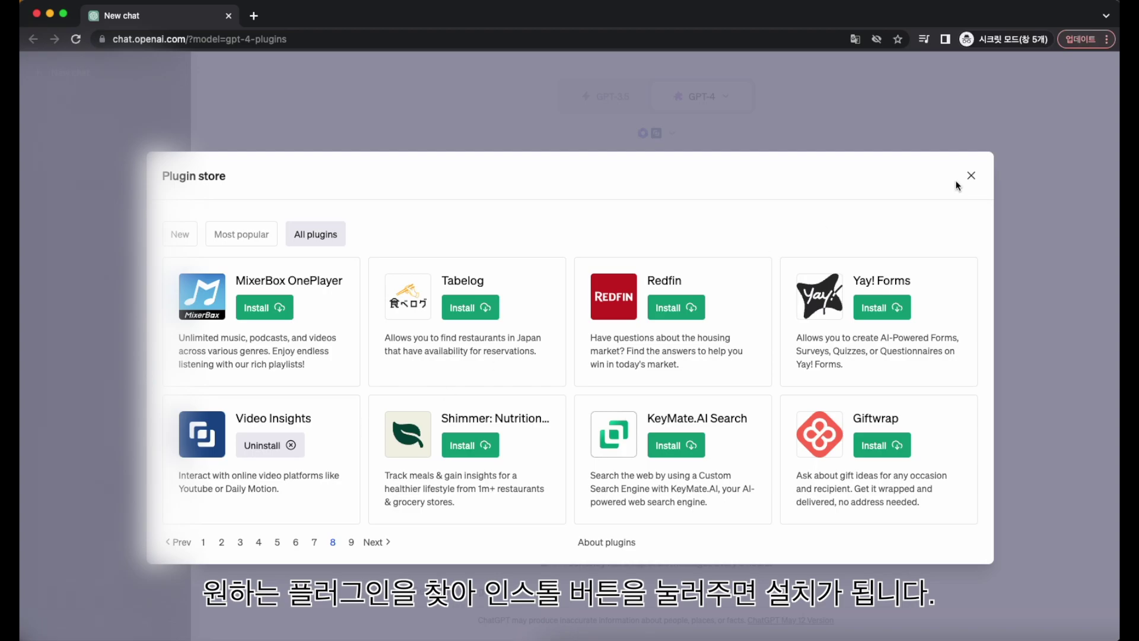
pyautogui.click(973, 176)
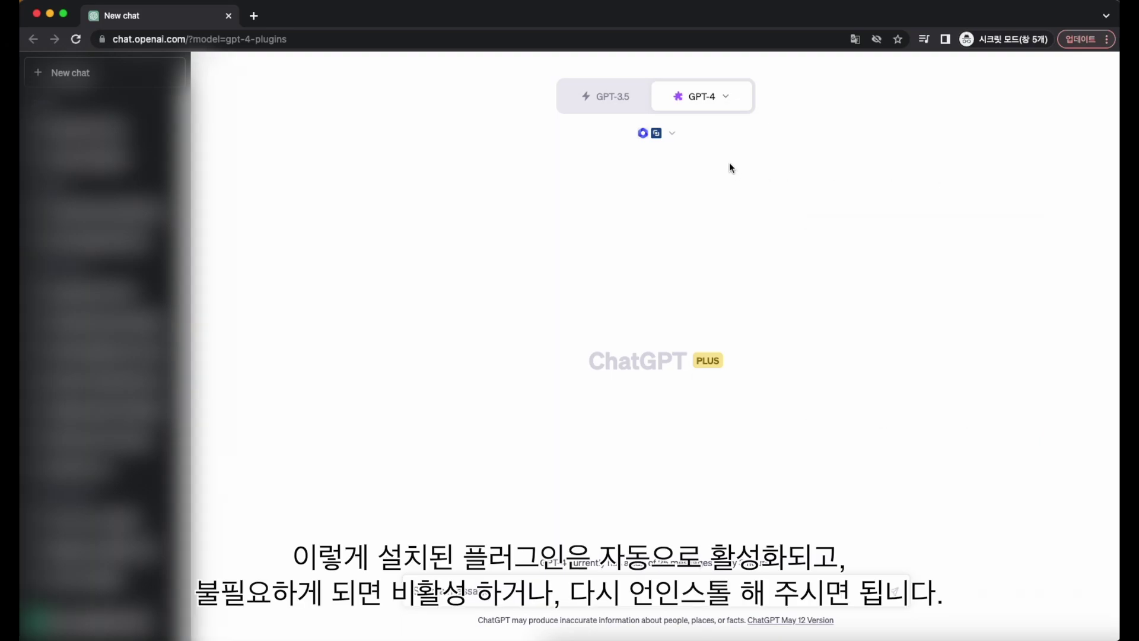
# Step: Browse the All plugins listing in the Plugin store, going through pages 3, 4 and 5
pyautogui.click(666, 136)
pyautogui.click(628, 297)
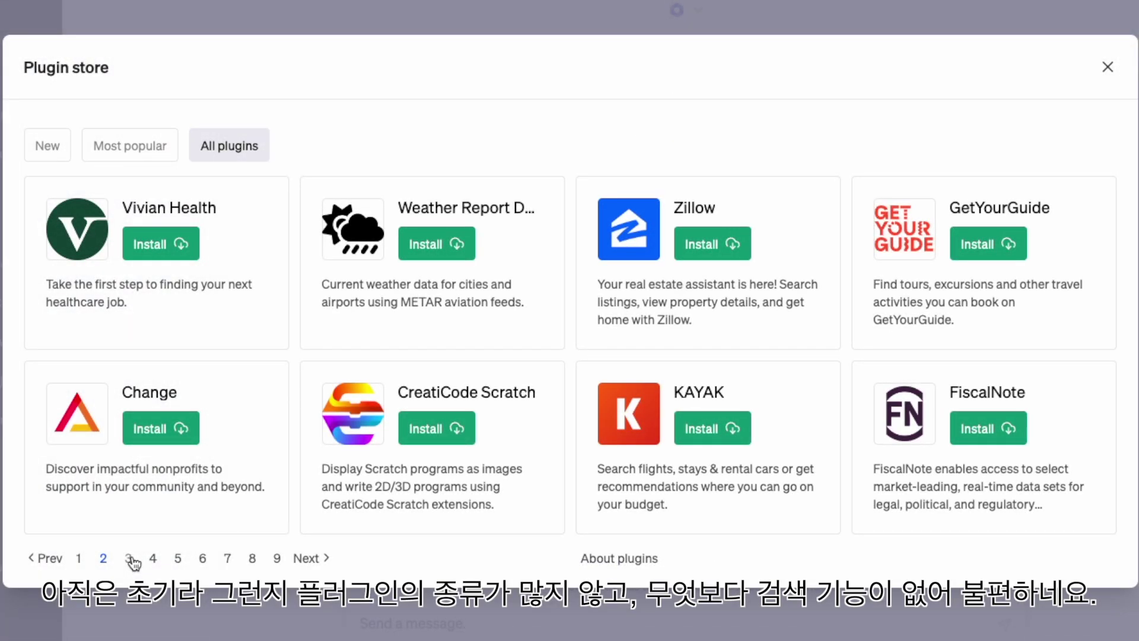
pyautogui.click(132, 561)
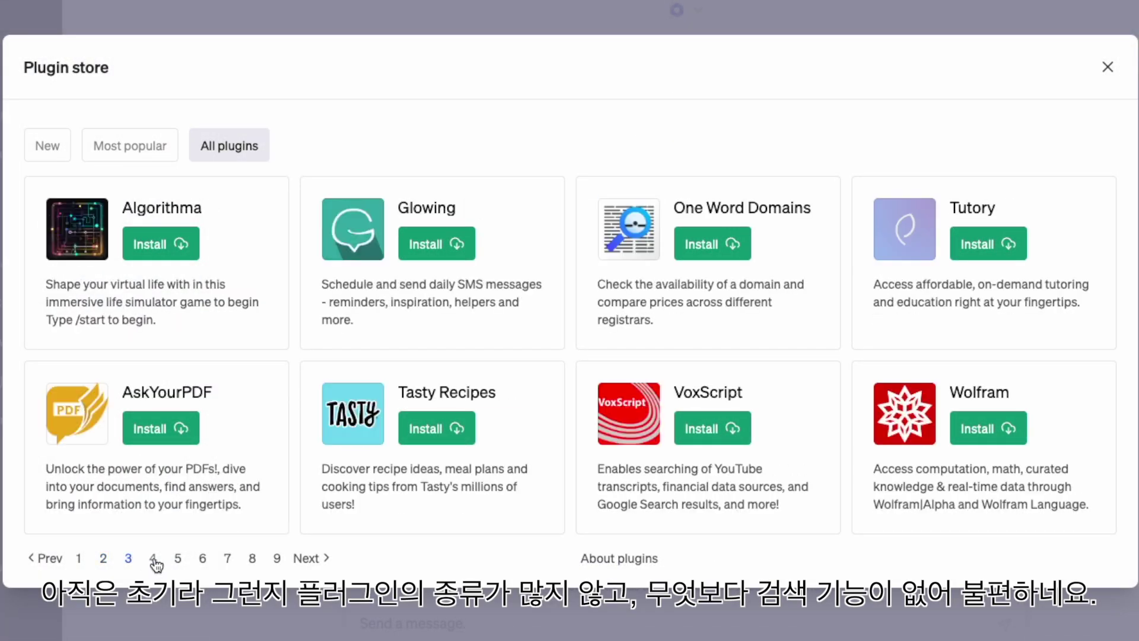
pyautogui.click(153, 559)
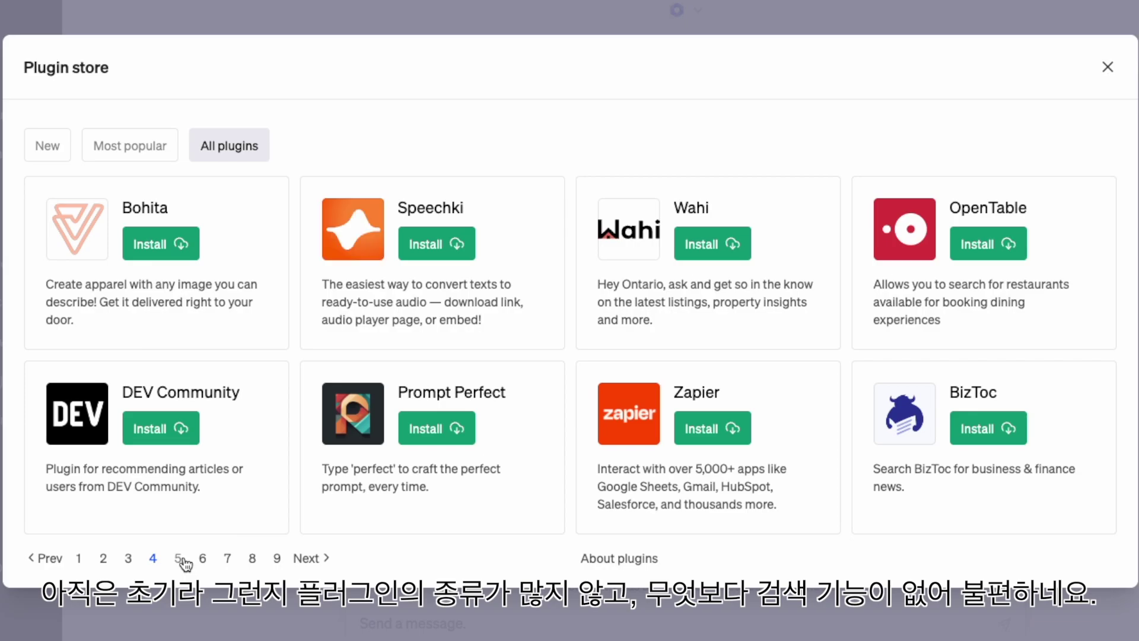
pyautogui.click(181, 559)
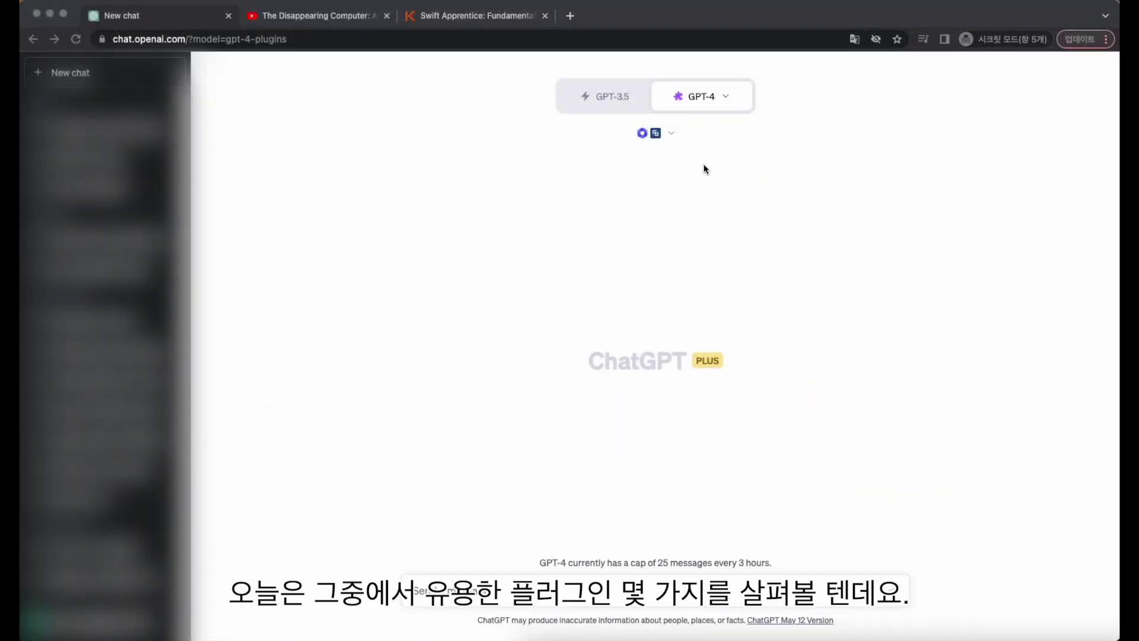
pyautogui.click(672, 138)
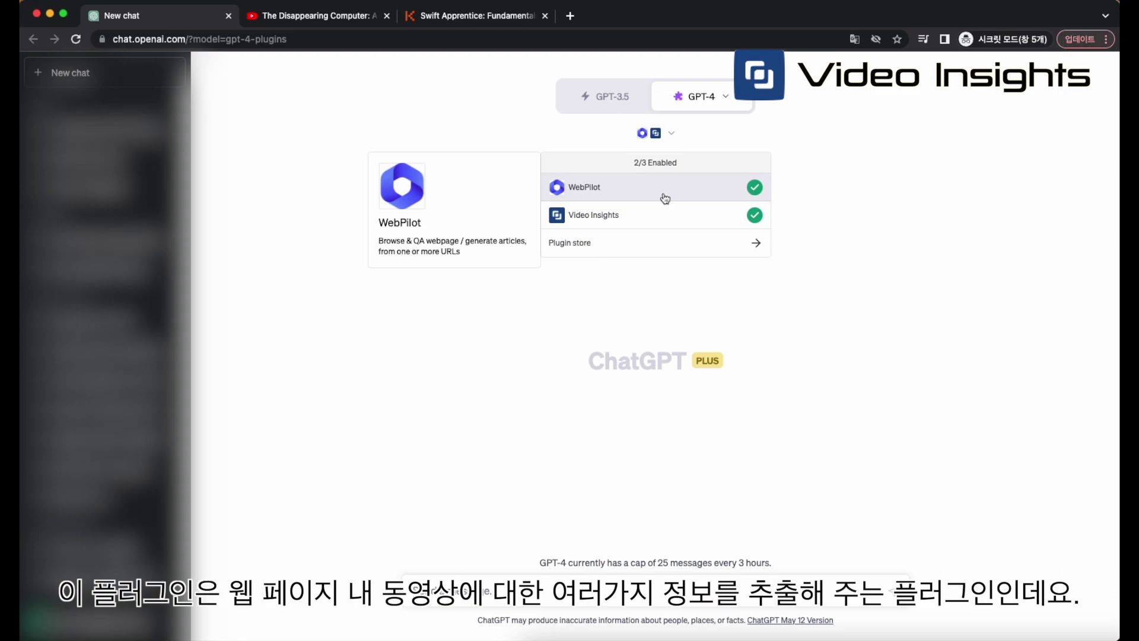
pyautogui.click(796, 141)
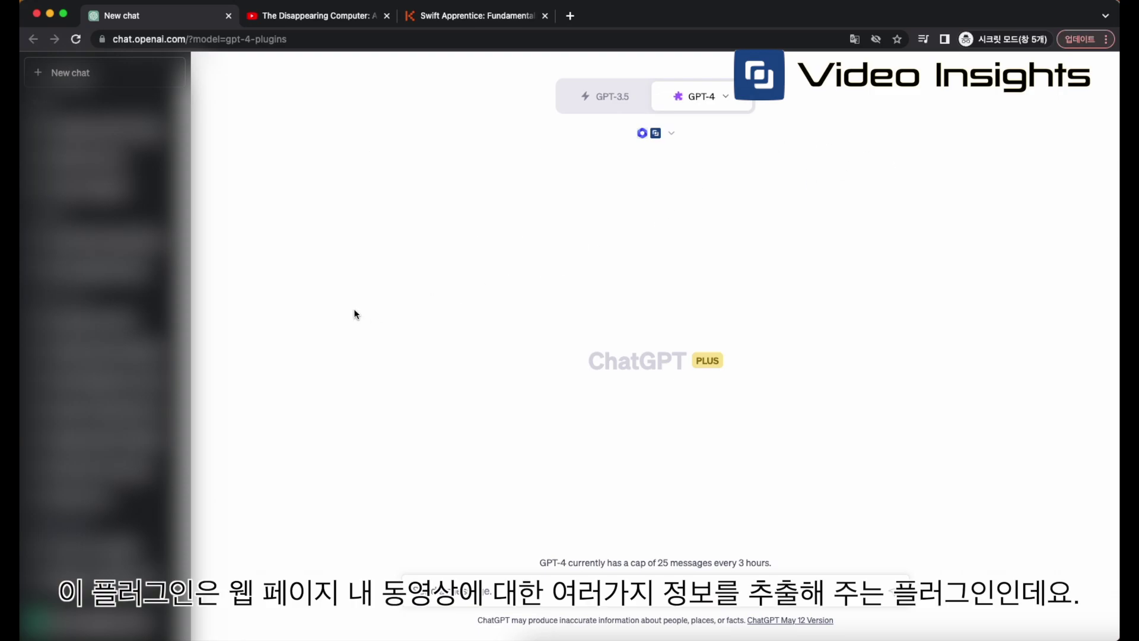
pyautogui.write('https://youtu.be/gMsQO5u7-NQ please summarize for me')
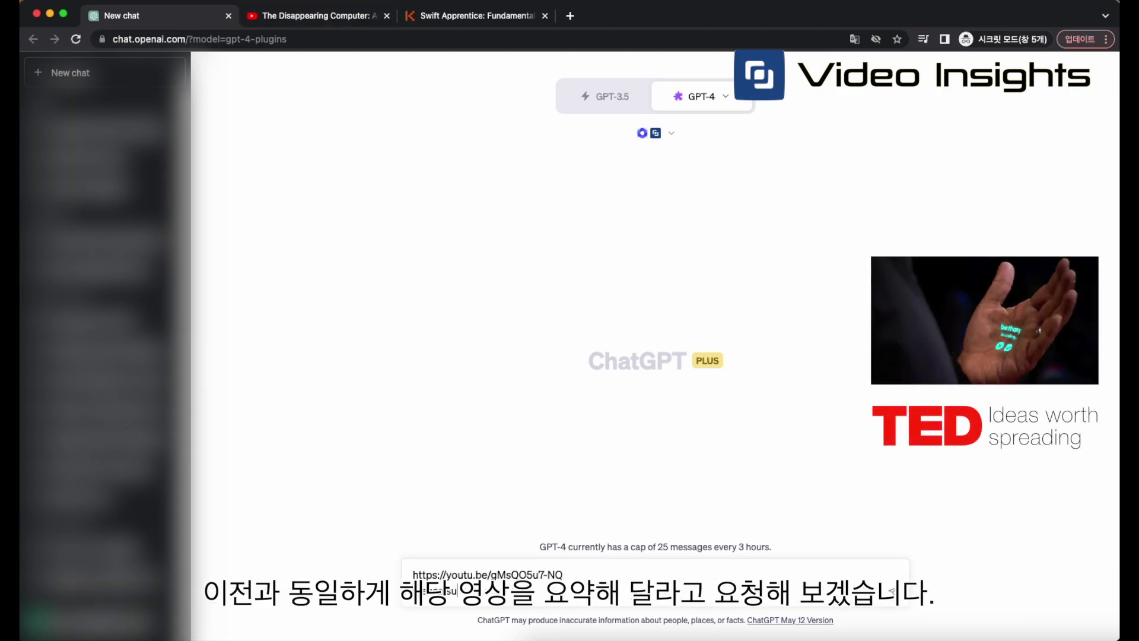
pyautogui.press('Return')
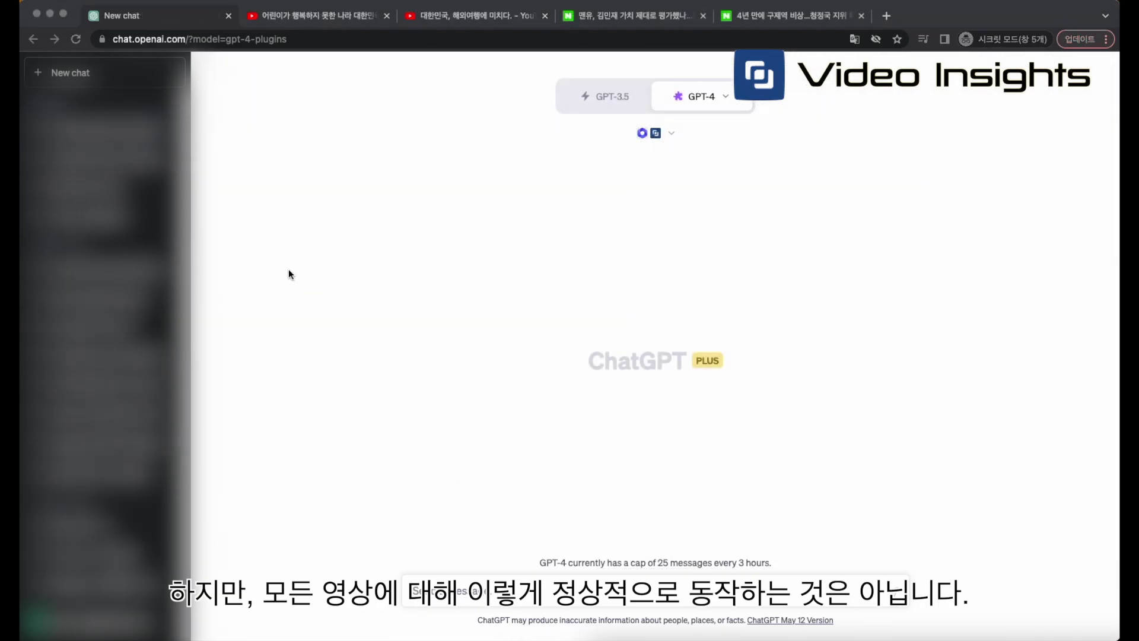
# Step: Copy the URL of the YouTube video "어린이가 행복하지 못한 나라 대한민국" from its page
pyautogui.click(304, 21)
pyautogui.rightClick(515, 328)
pyautogui.click(607, 378)
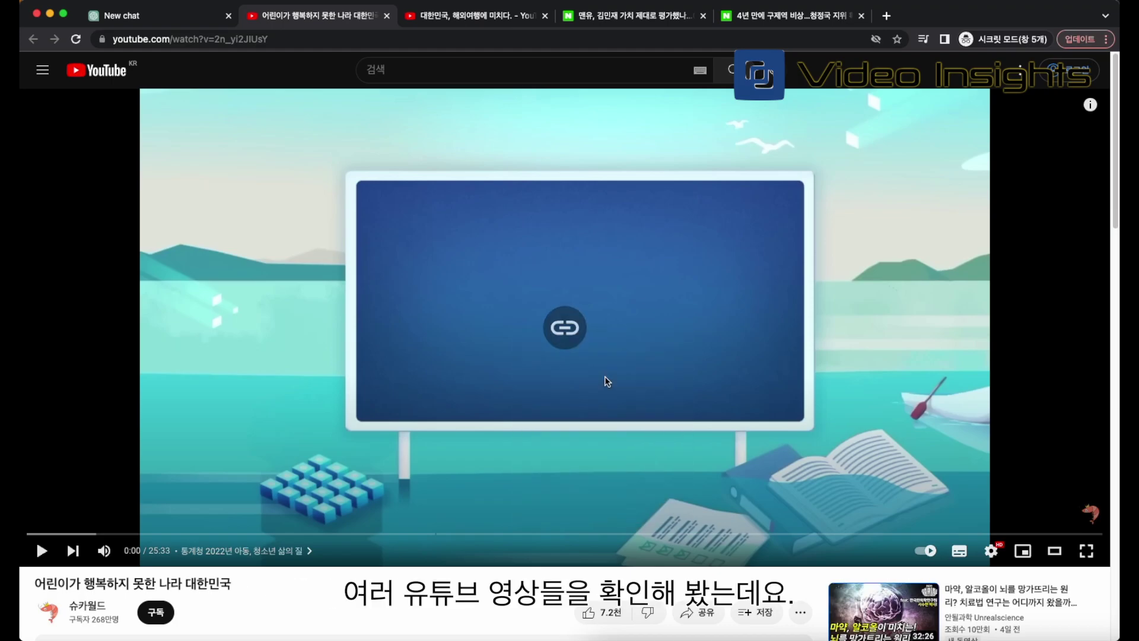
pyautogui.click(128, 15)
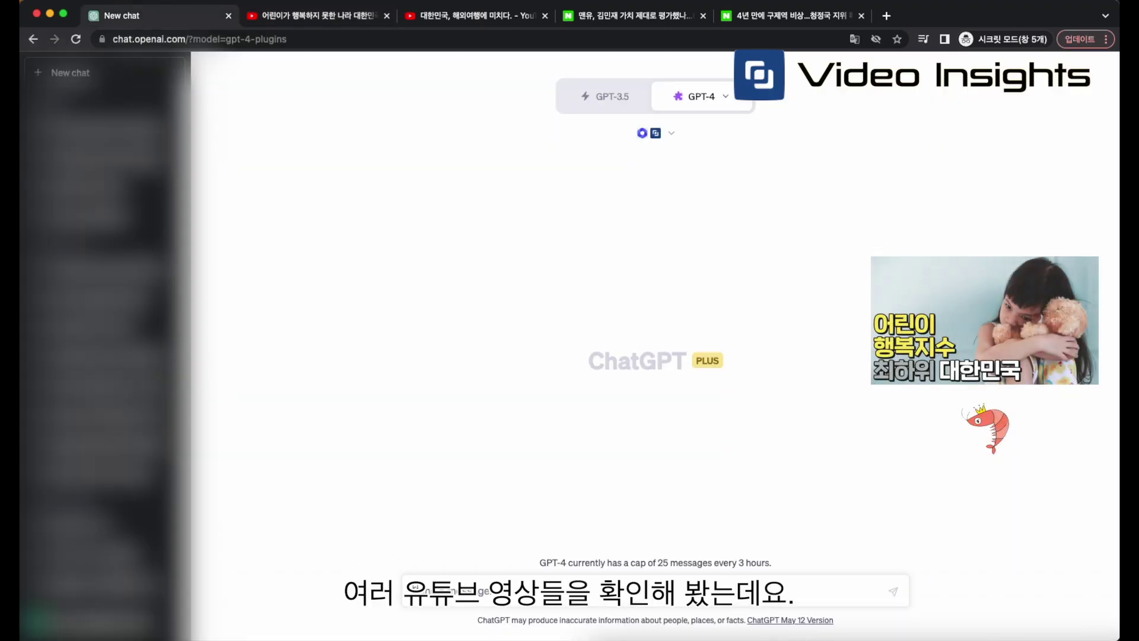
pyautogui.rightClick(416, 587)
pyautogui.click(522, 536)
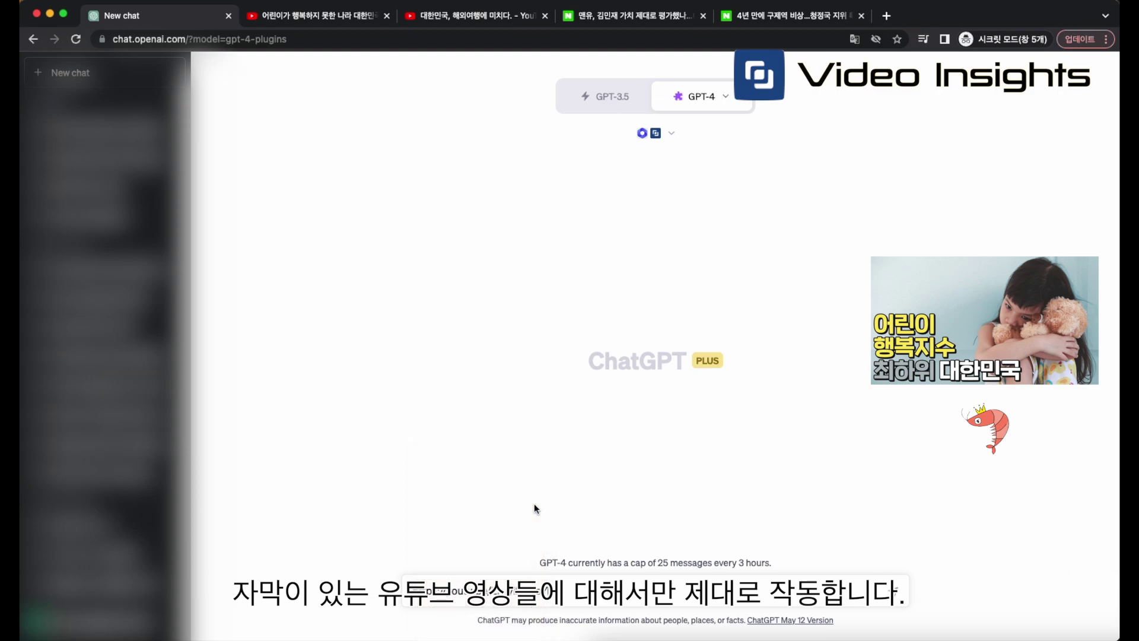
pyautogui.hotkey('shift', 'Return')
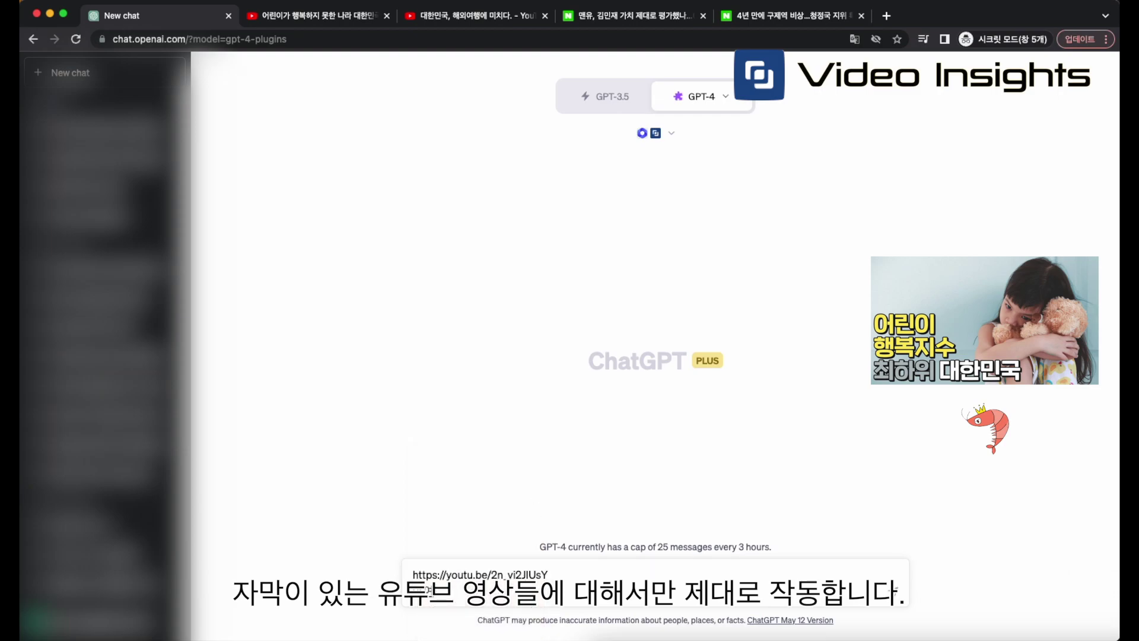
pyautogui.write('요약해')
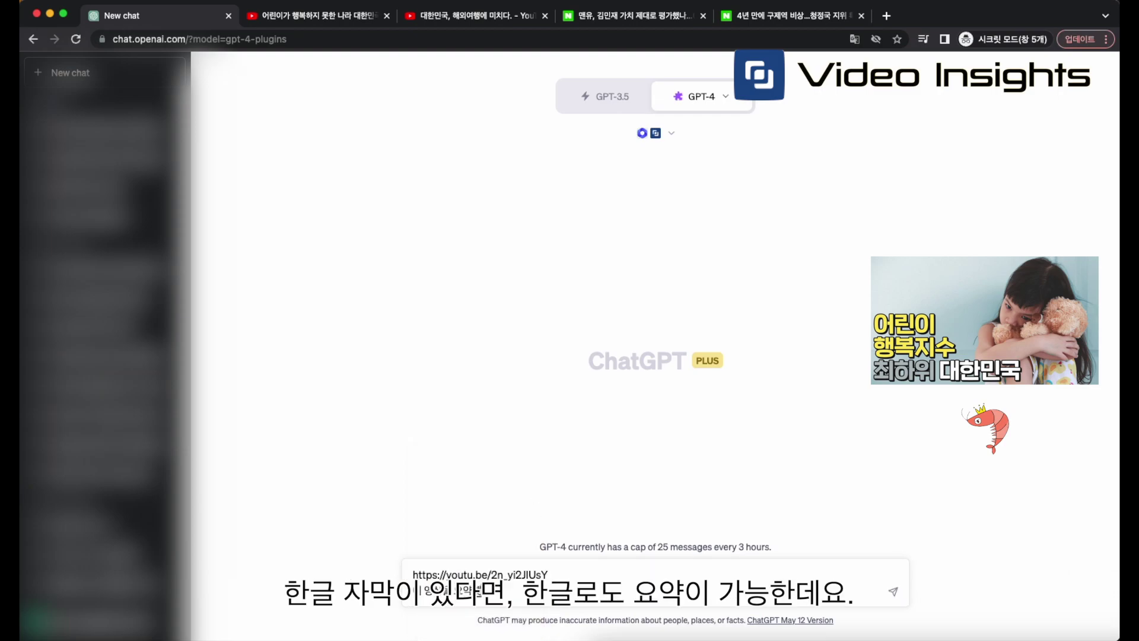
pyautogui.write('줘')
pyautogui.press('Return')
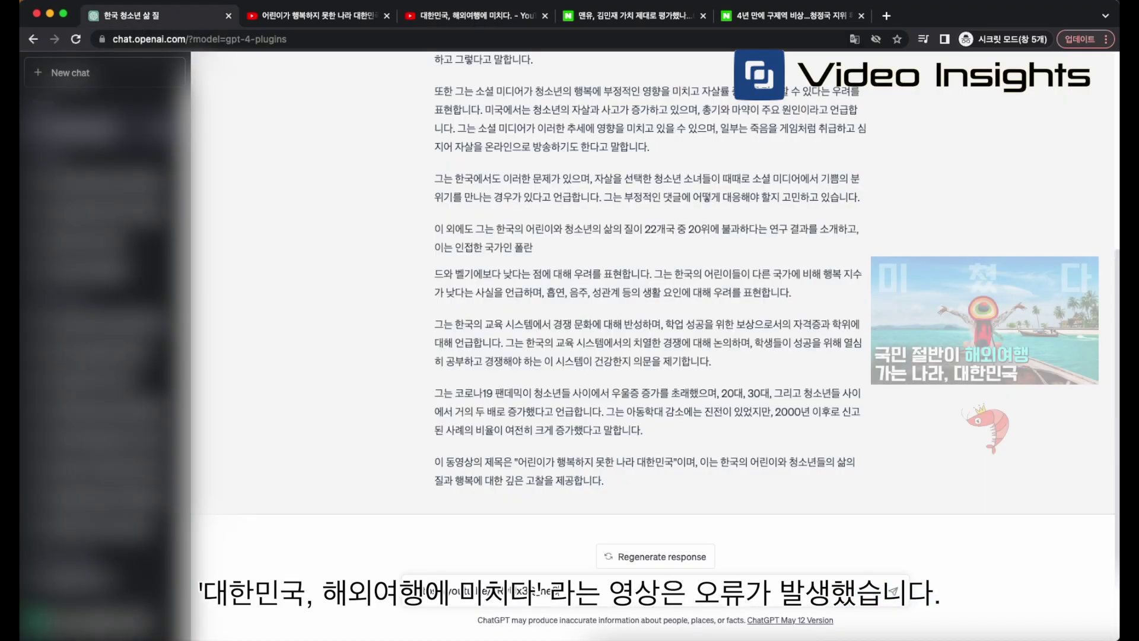
# Step: Send the link of the YouTube video "대한민국, 해외여행에 미치다" in the same conversation for summarizing
pyautogui.press('Return')
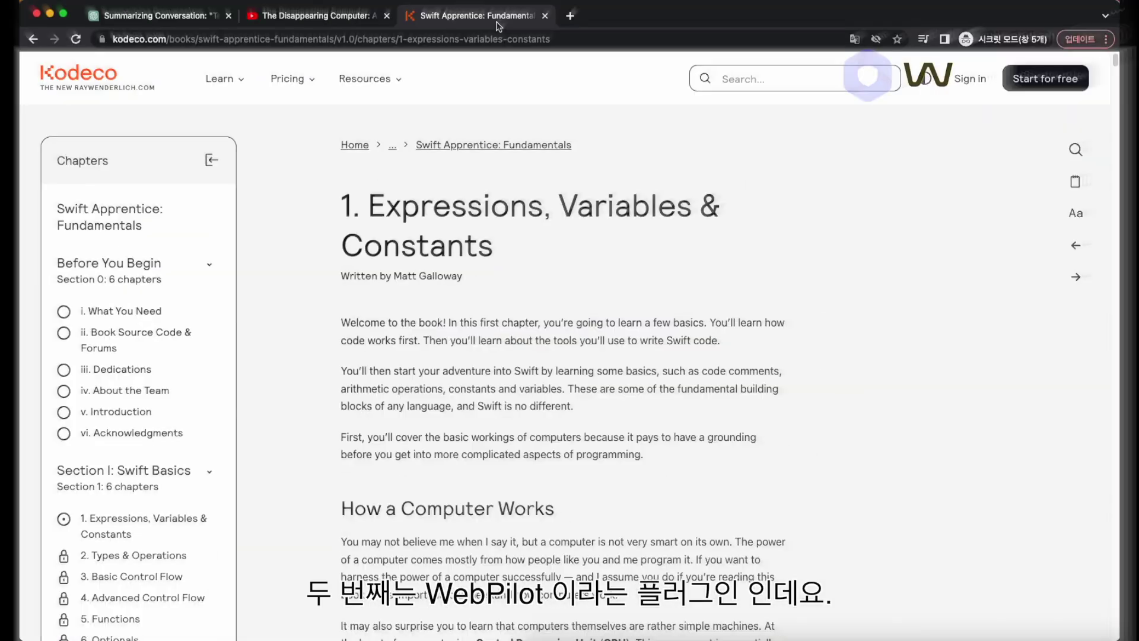
# Step: Look through the Kodeco chapter "1. Expressions, Variables & Constants" and copy its page URL
pyautogui.click(577, 37)
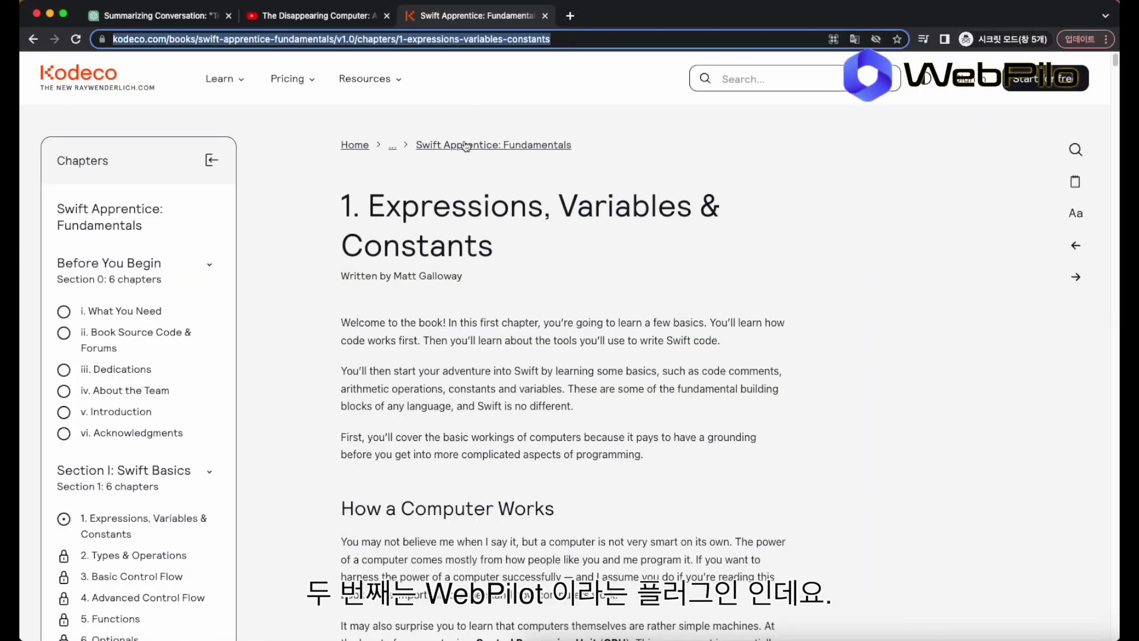
pyautogui.scroll(-20, 440, 236)
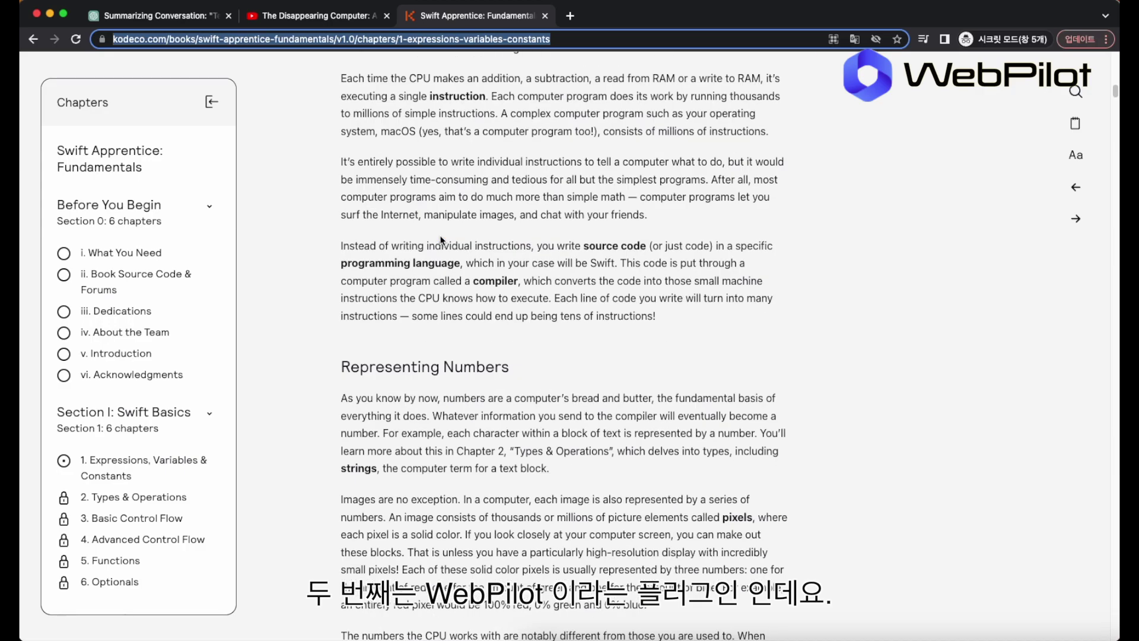
pyautogui.scroll(-20, 440, 235)
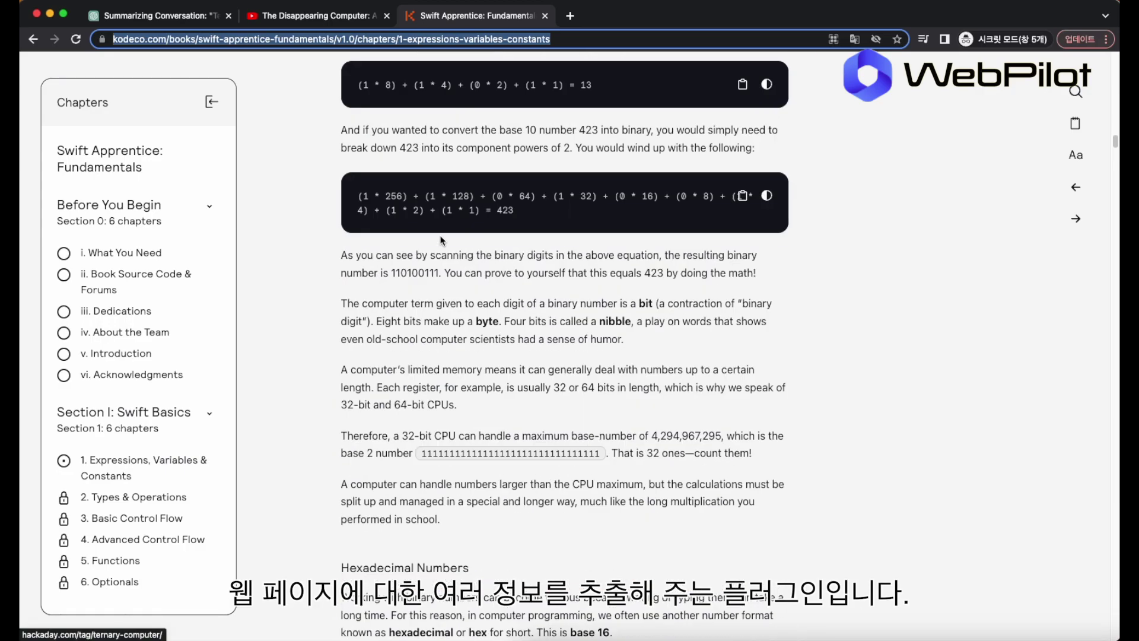
pyautogui.scroll(-20, 441, 240)
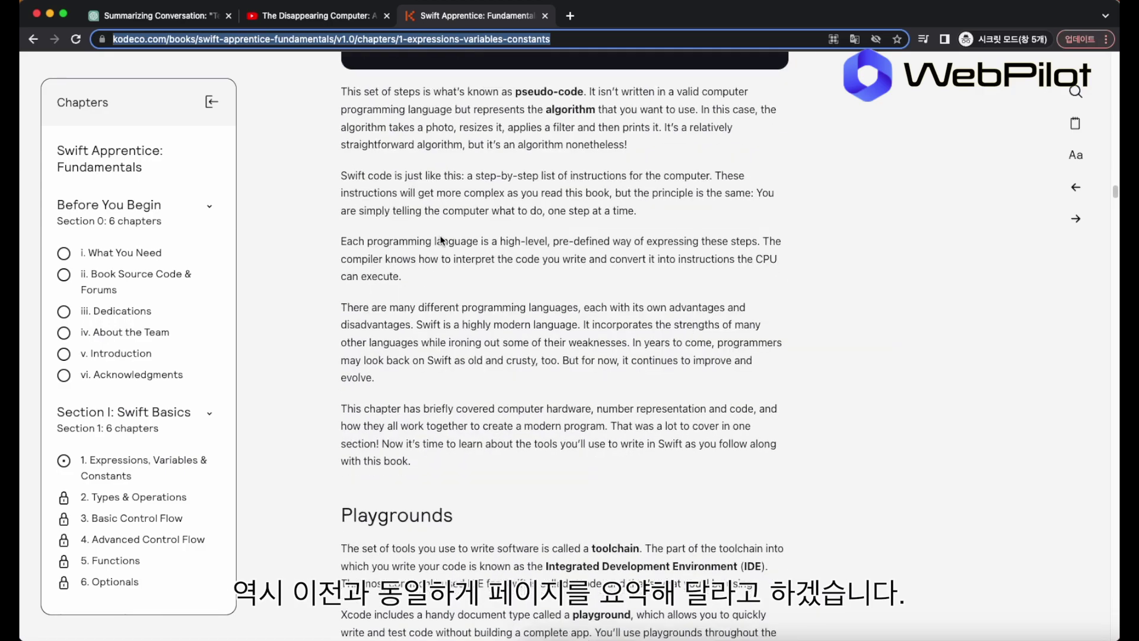
pyautogui.hotkey('ctrl', 'c')
# Step: Paste the Kodeco chapter link into the ChatGPT conversation and send it with "please summarize for me" on a new line
pyautogui.click(154, 16)
pyautogui.hotkey('ctrl', 'v')
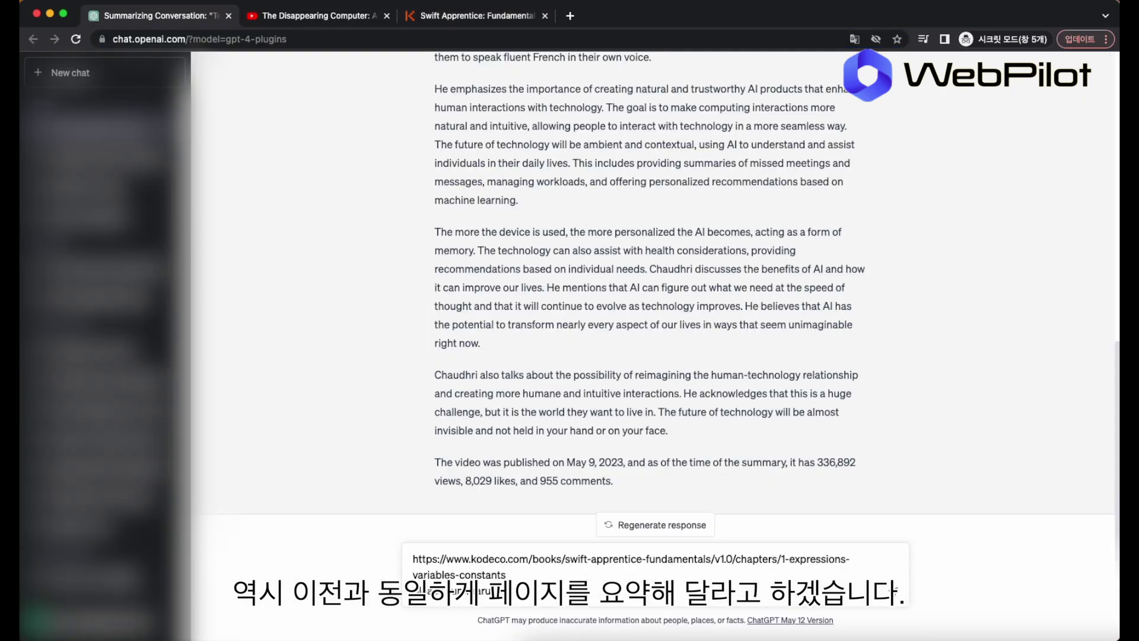
pyautogui.hotkey('shift', 'Return')
pyautogui.write('please summarize for me')
pyautogui.press('Return')
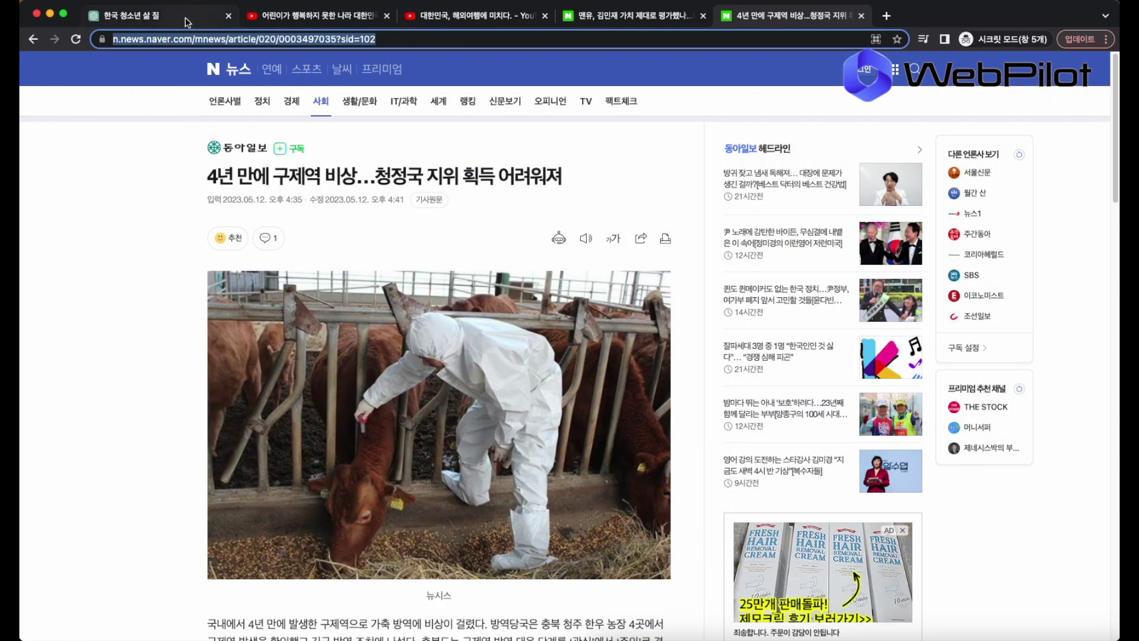
pyautogui.click(185, 17)
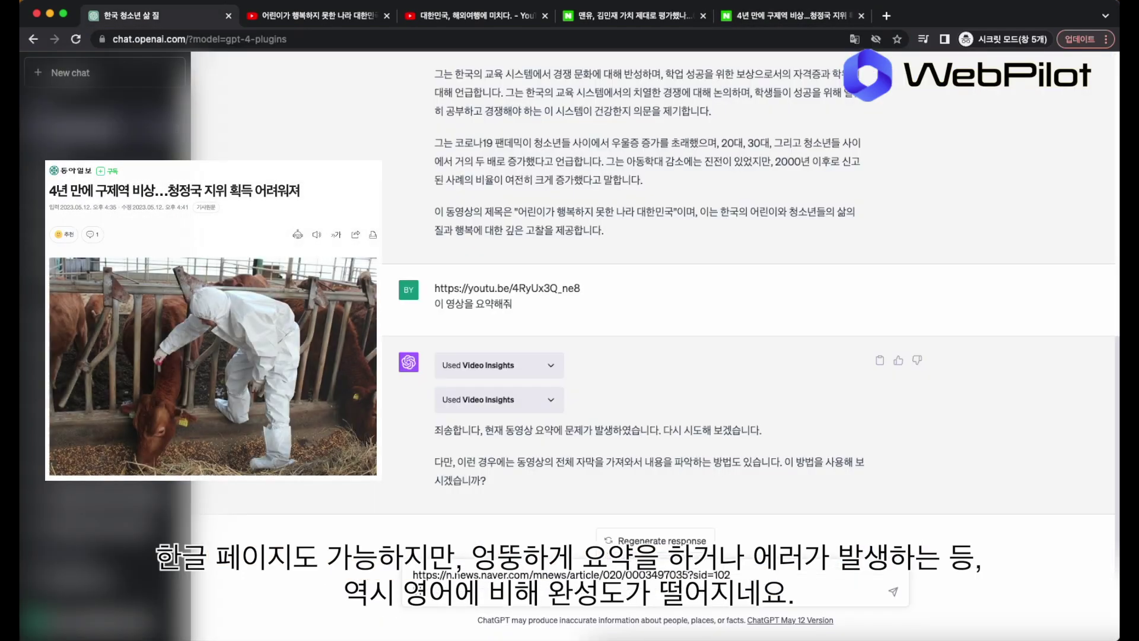
pyautogui.press('Return')
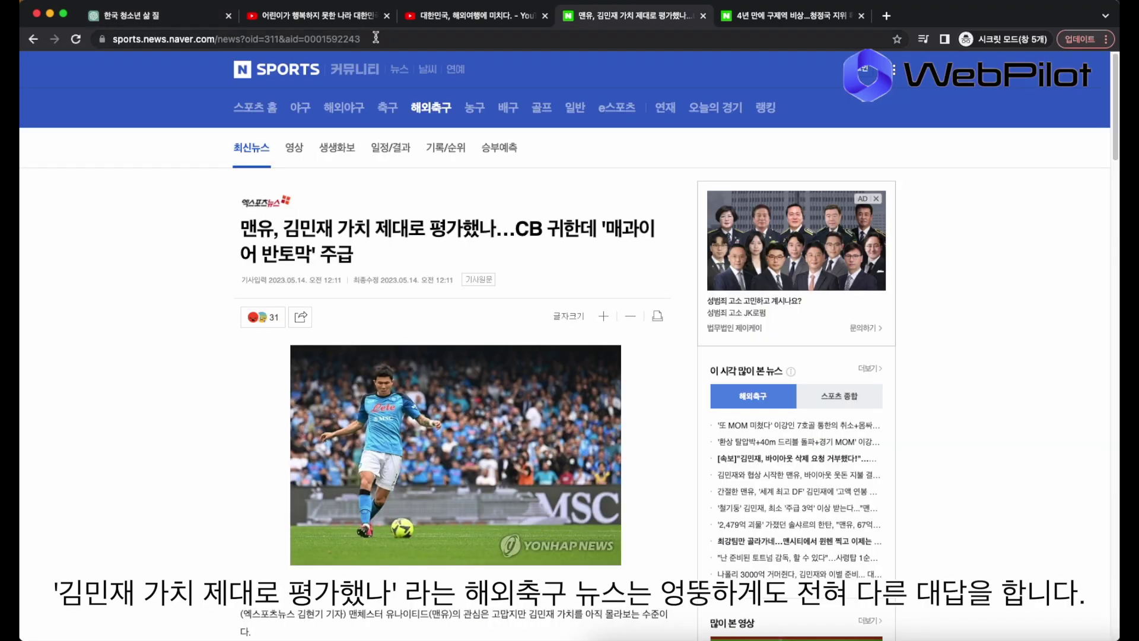
# Step: Select the URL of the Naver sports article about Manchester United's valuation of 김민재 and search the page for "케인"
pyautogui.click(383, 38)
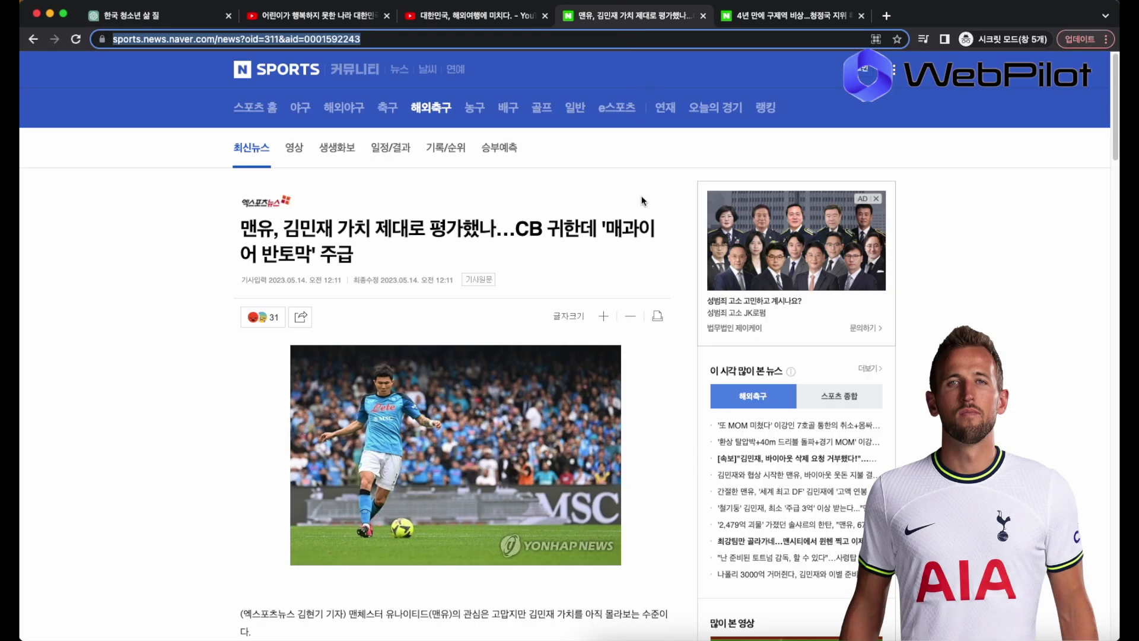
pyautogui.scroll(-10, 641, 200)
pyautogui.scroll(-3, 641, 201)
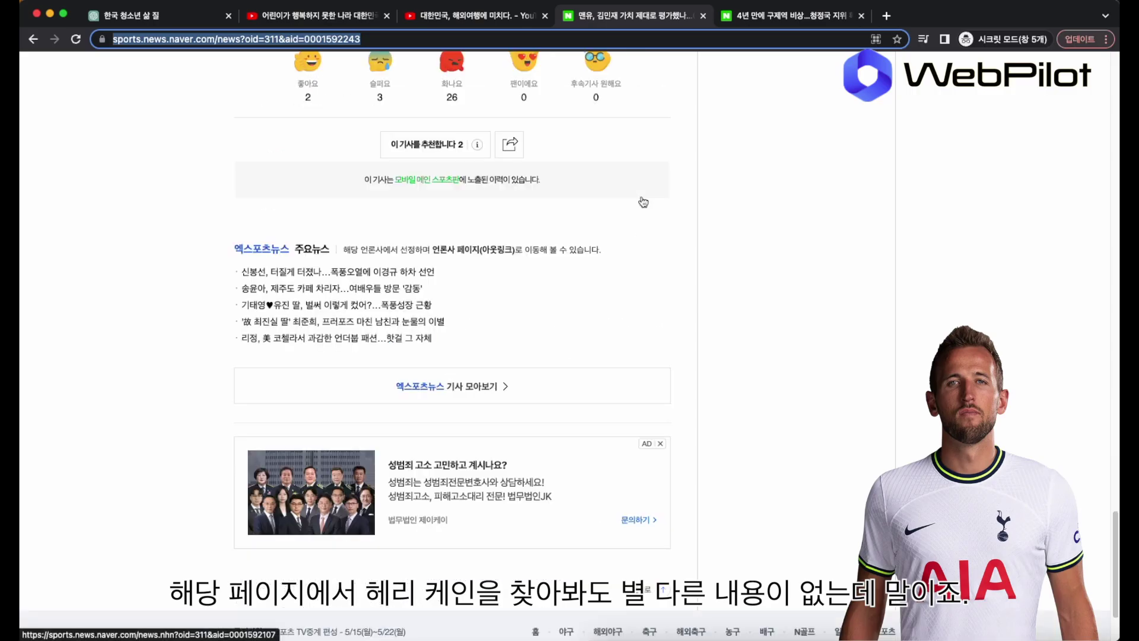
pyautogui.scroll(15, 641, 201)
pyautogui.press('super+f')
pyautogui.write('케인')
pyautogui.press('Return')
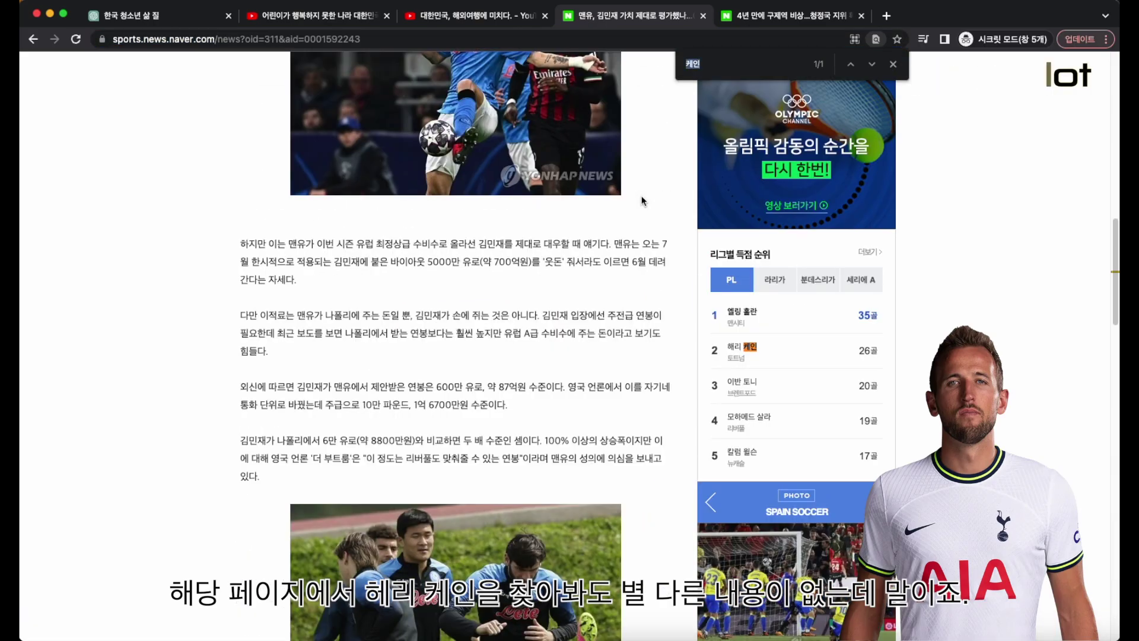